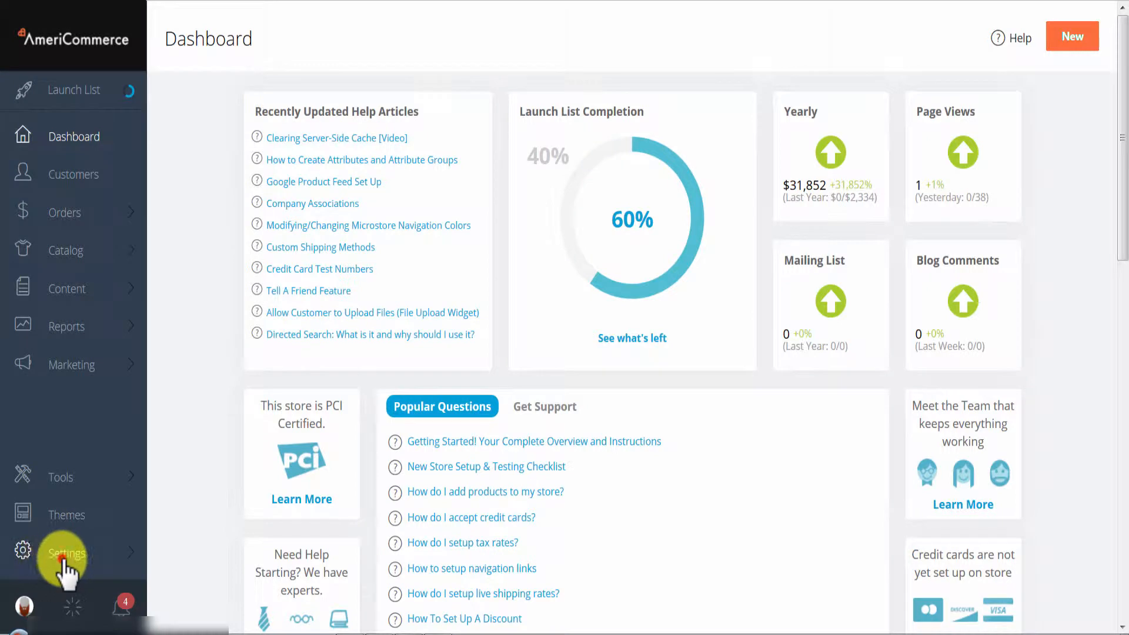
# - Open the Payment Gateways settings under Payments & Taxes
pyautogui.click(56, 564)
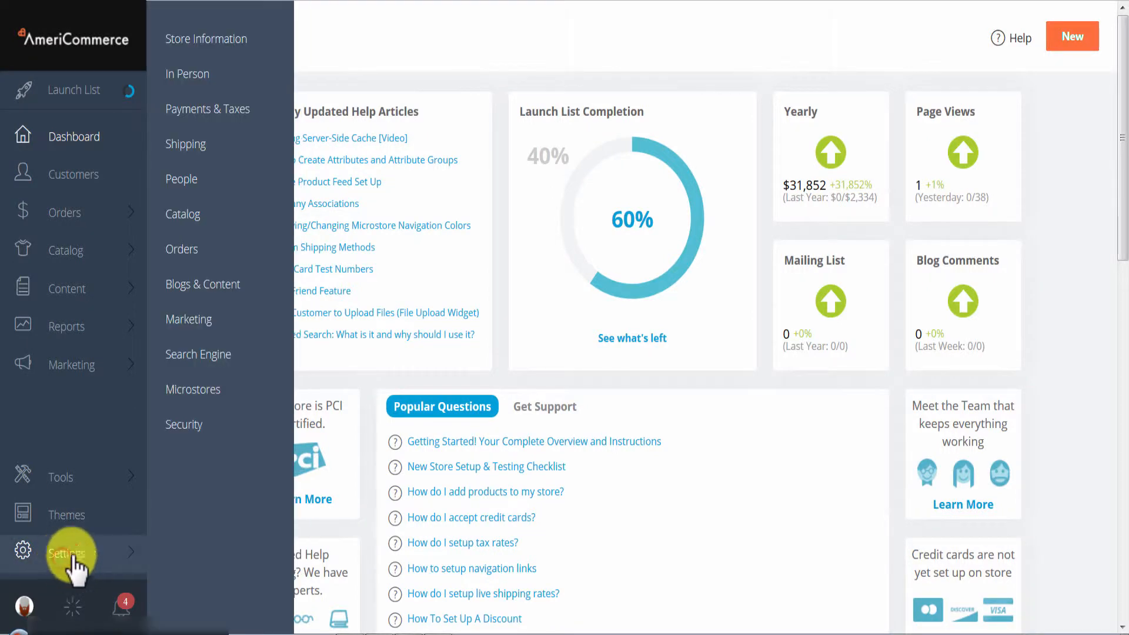
pyautogui.click(209, 111)
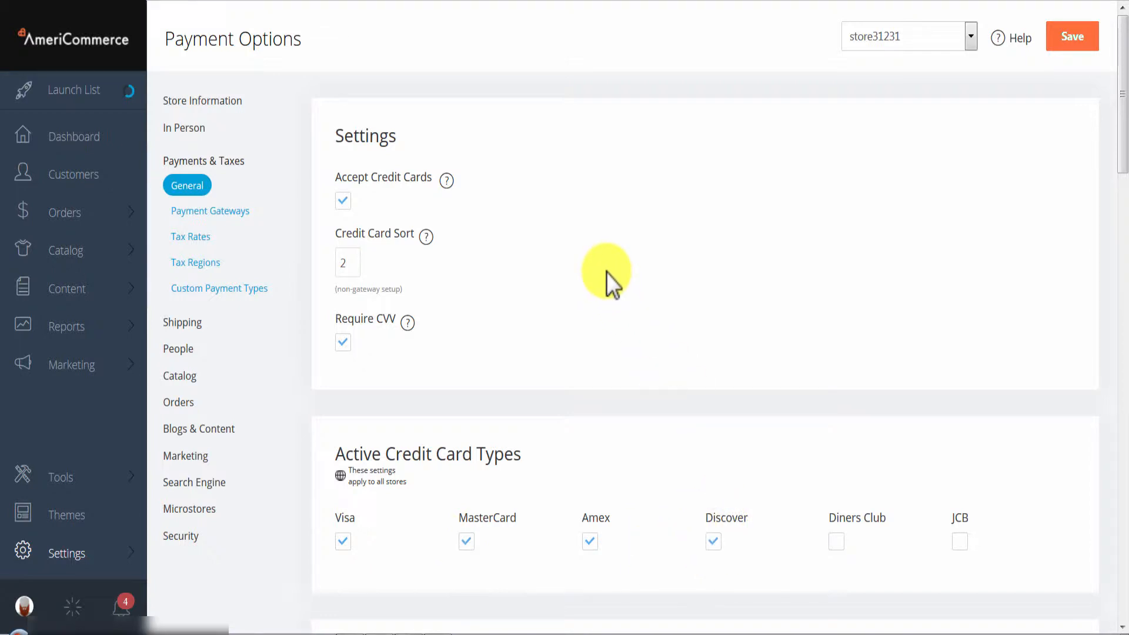
pyautogui.click(234, 213)
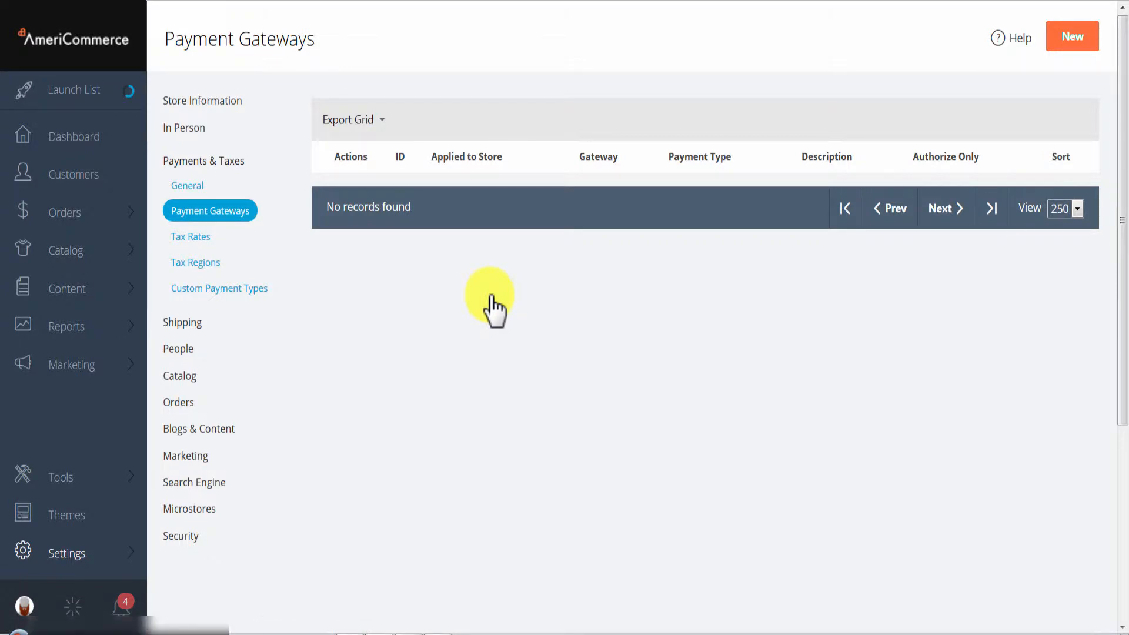
# - Add a new payment gateway using Authorize.Net as the payment processor
pyautogui.click(1062, 37)
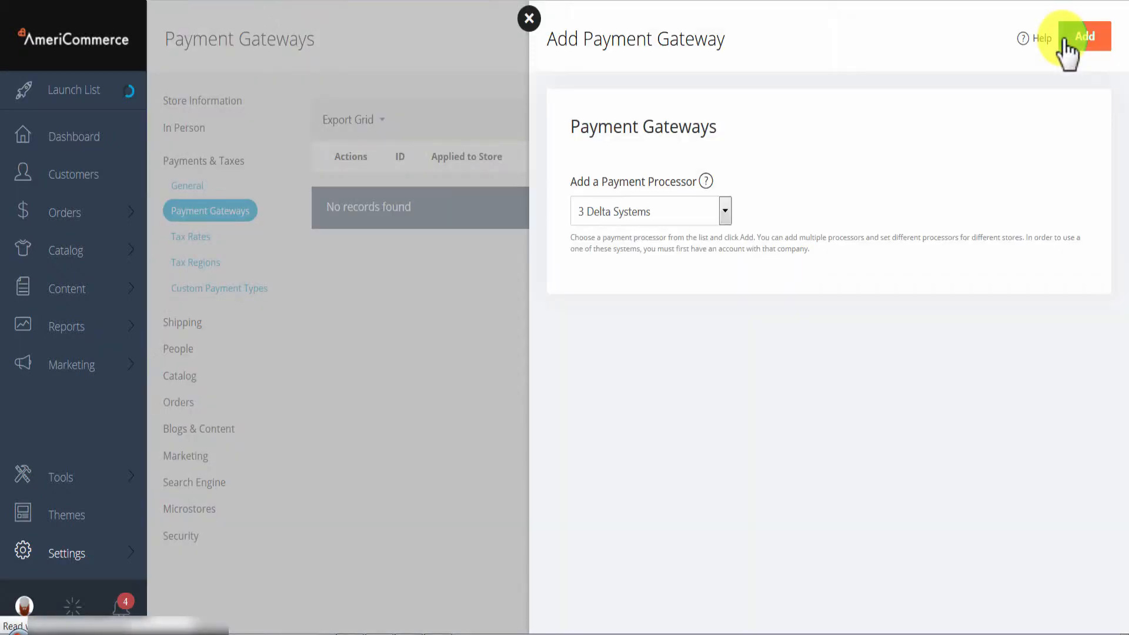
pyautogui.click(711, 217)
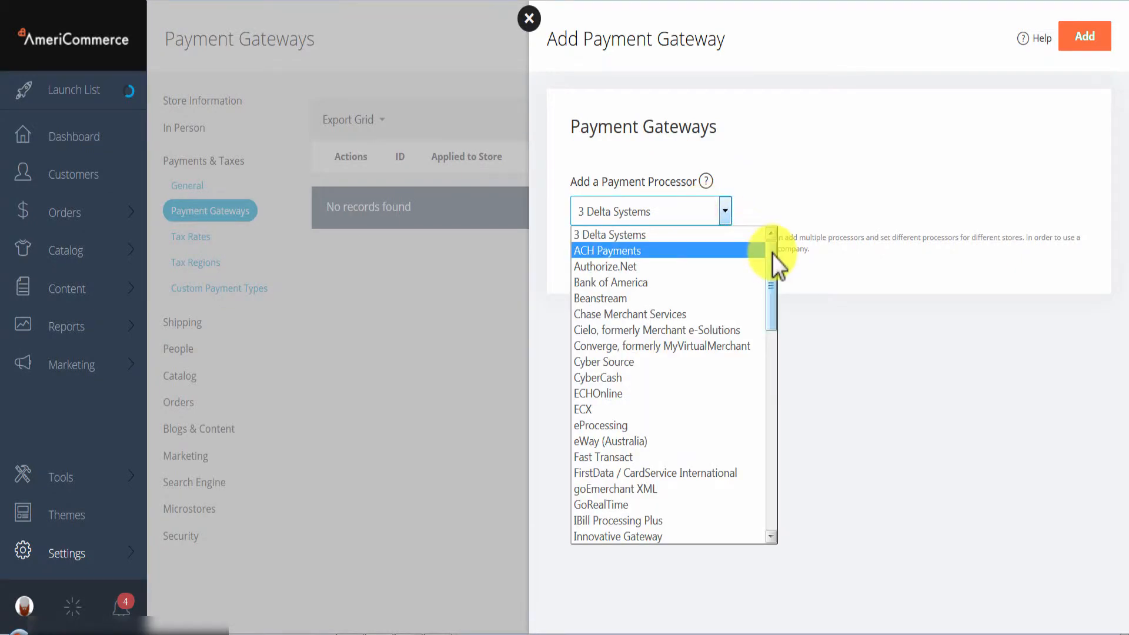
pyautogui.moveTo(772, 254); pyautogui.dragTo(777, 216)
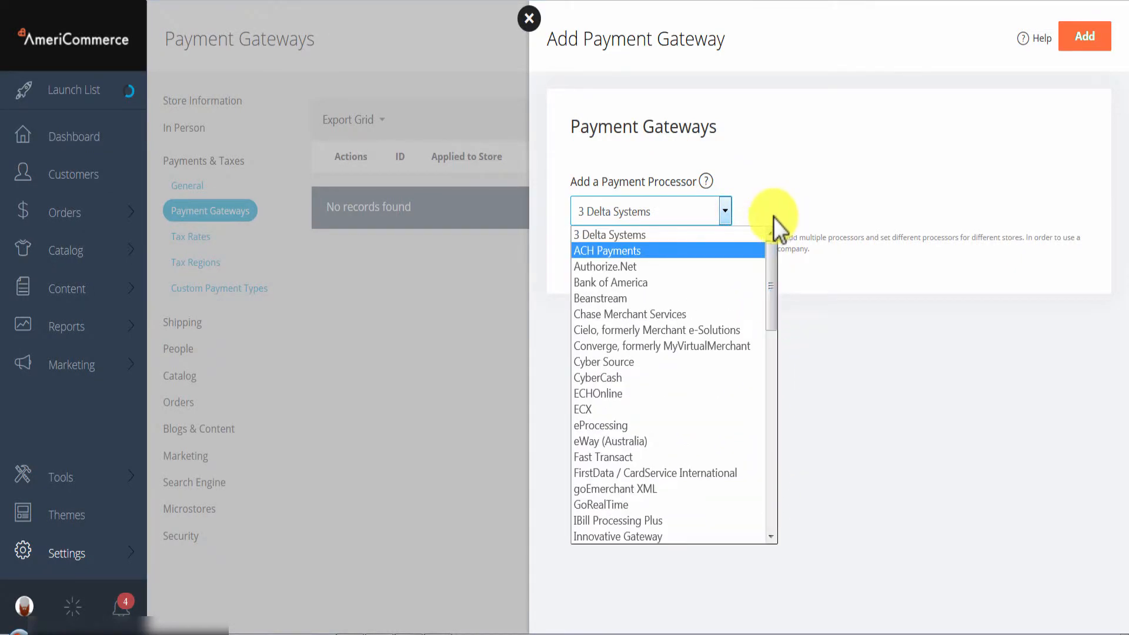
pyautogui.click(618, 266)
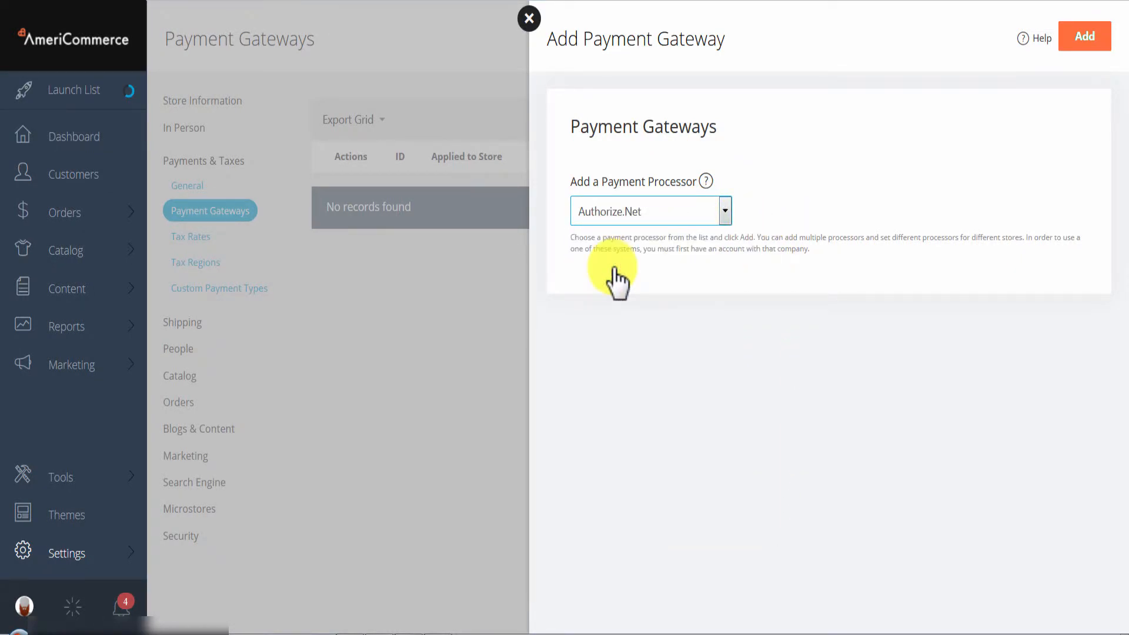
pyautogui.click(1082, 44)
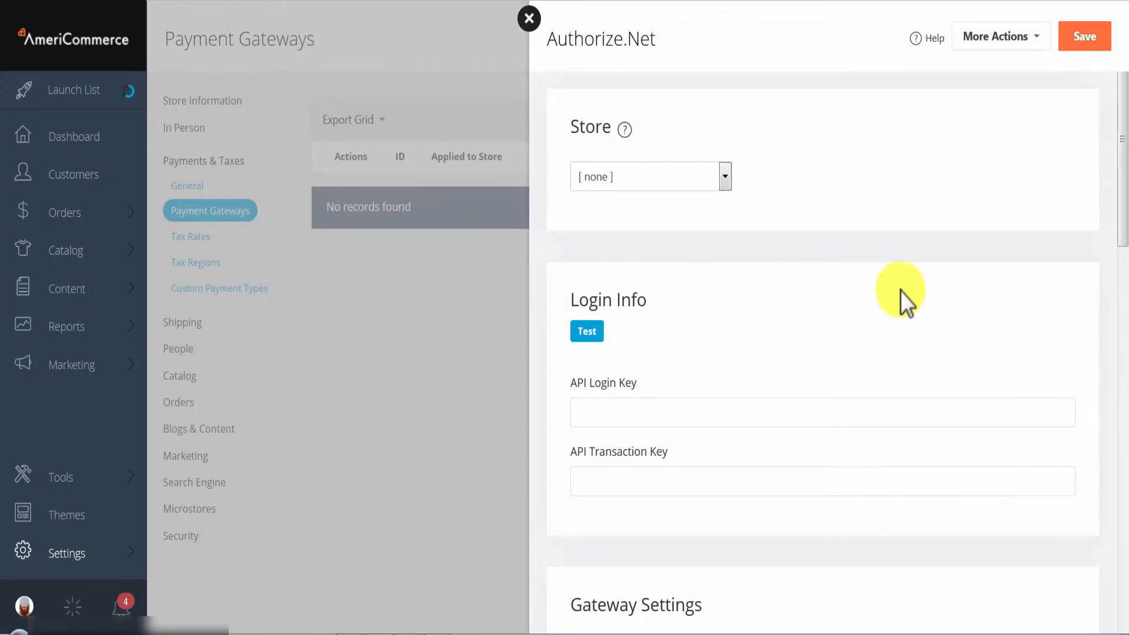
# - Assign the Authorize.Net gateway to all stores, save it and close the gateway panel
pyautogui.scroll(-10, 799, 274)
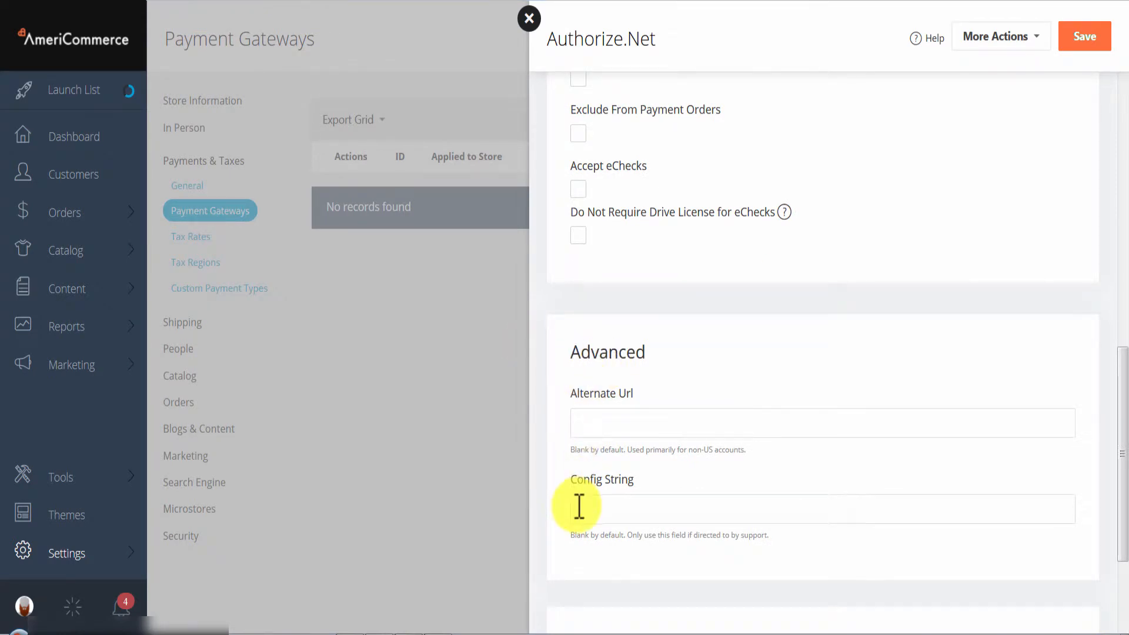
pyautogui.scroll(8, 661, 503)
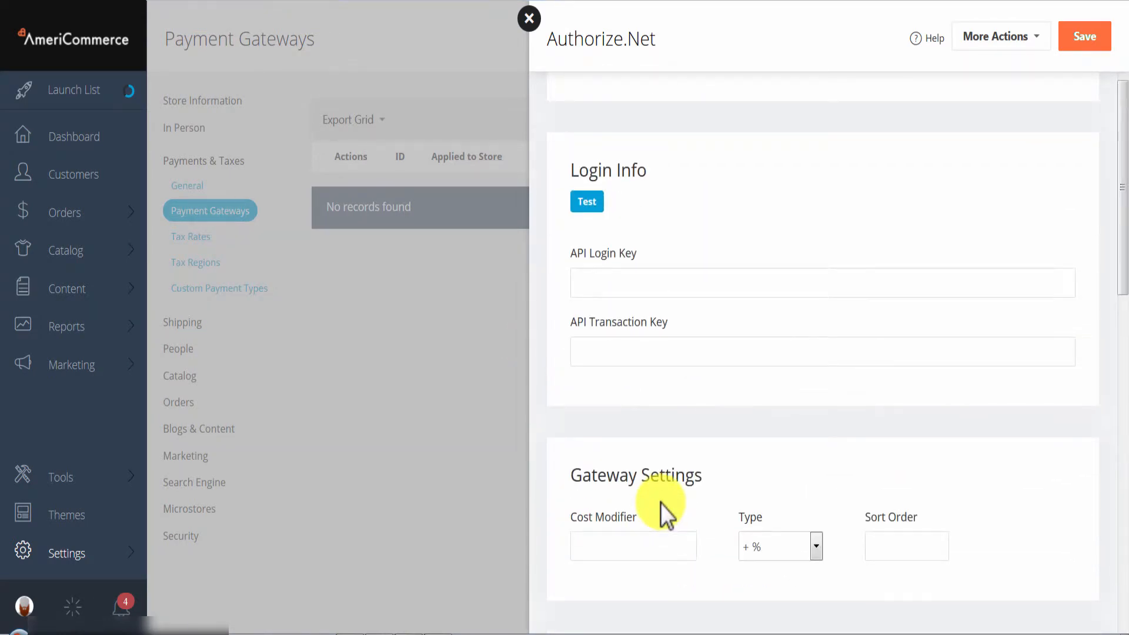
pyautogui.scroll(1, 678, 474)
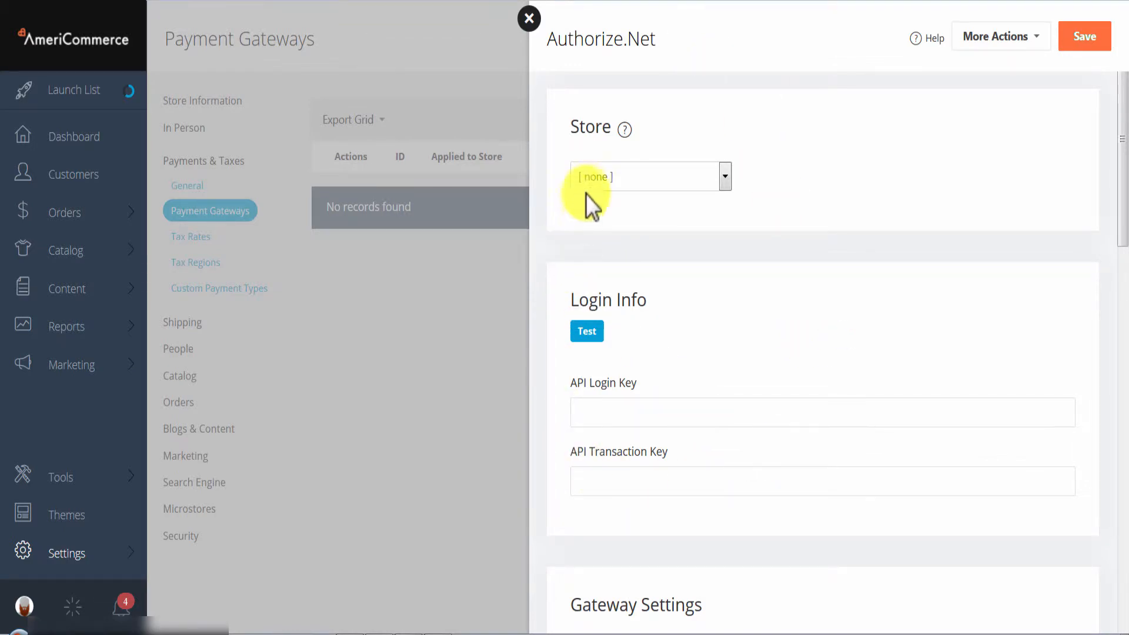
pyautogui.click(647, 187)
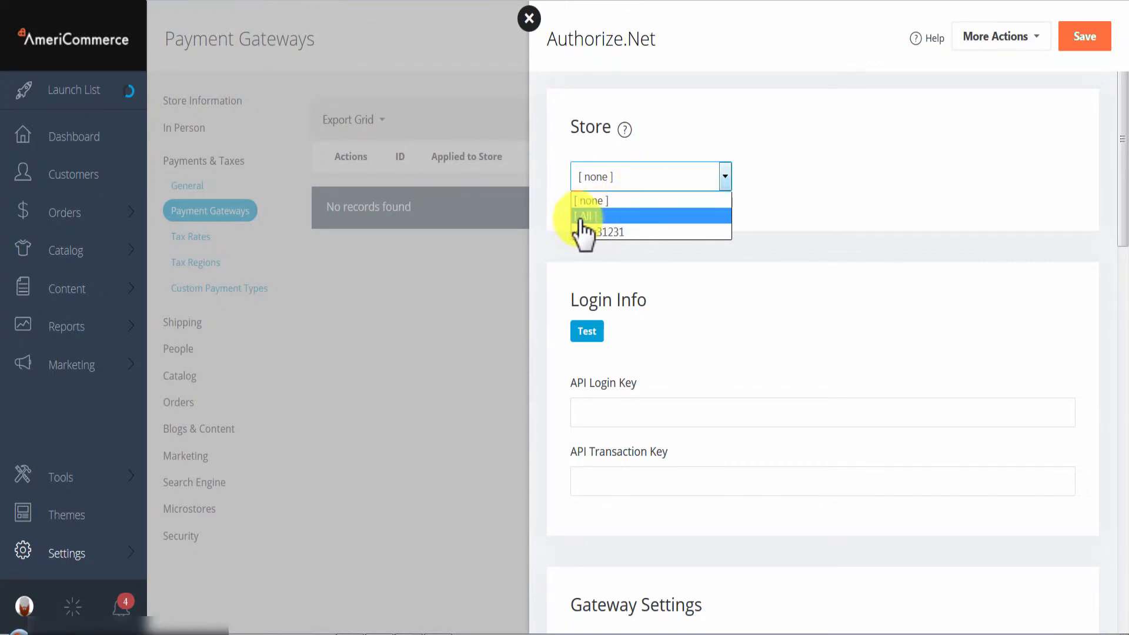
pyautogui.click(627, 217)
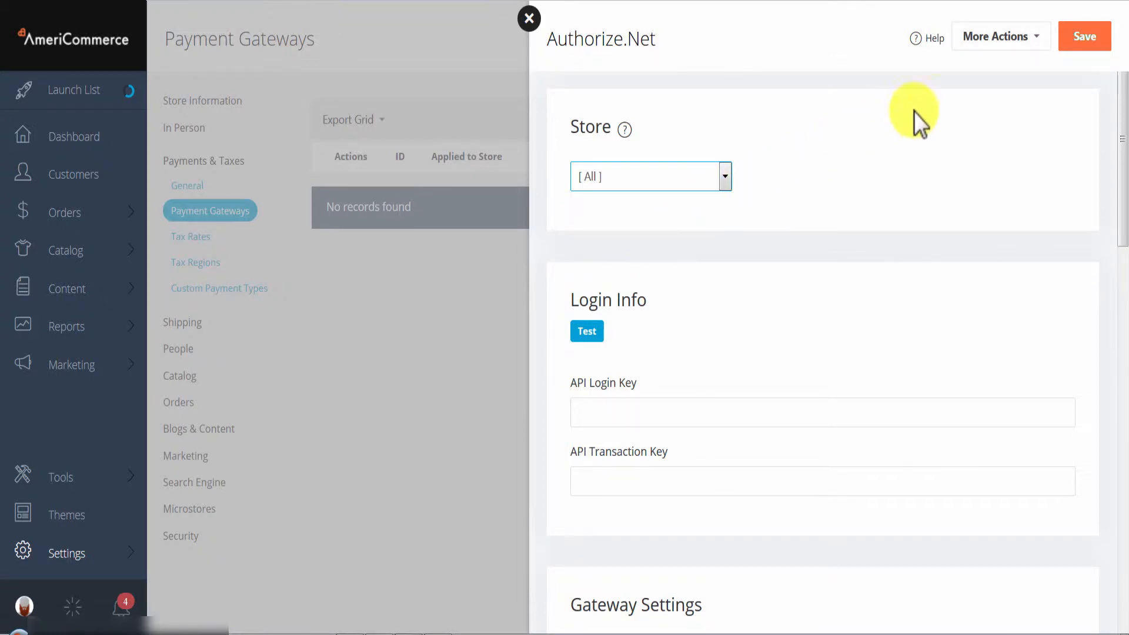
pyautogui.click(1082, 42)
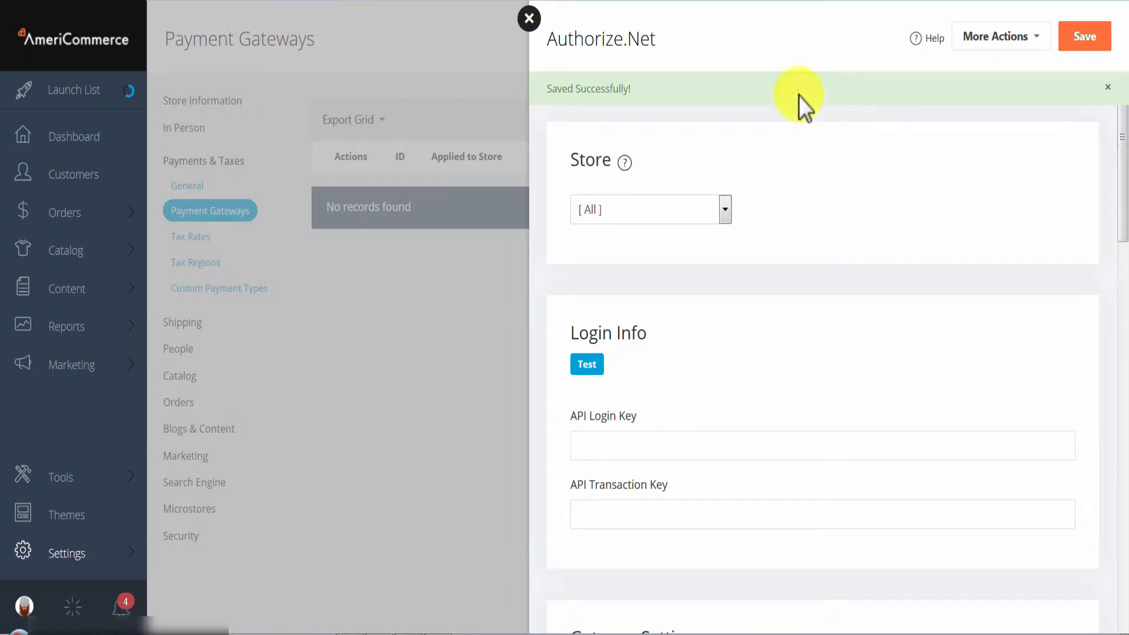
pyautogui.click(529, 18)
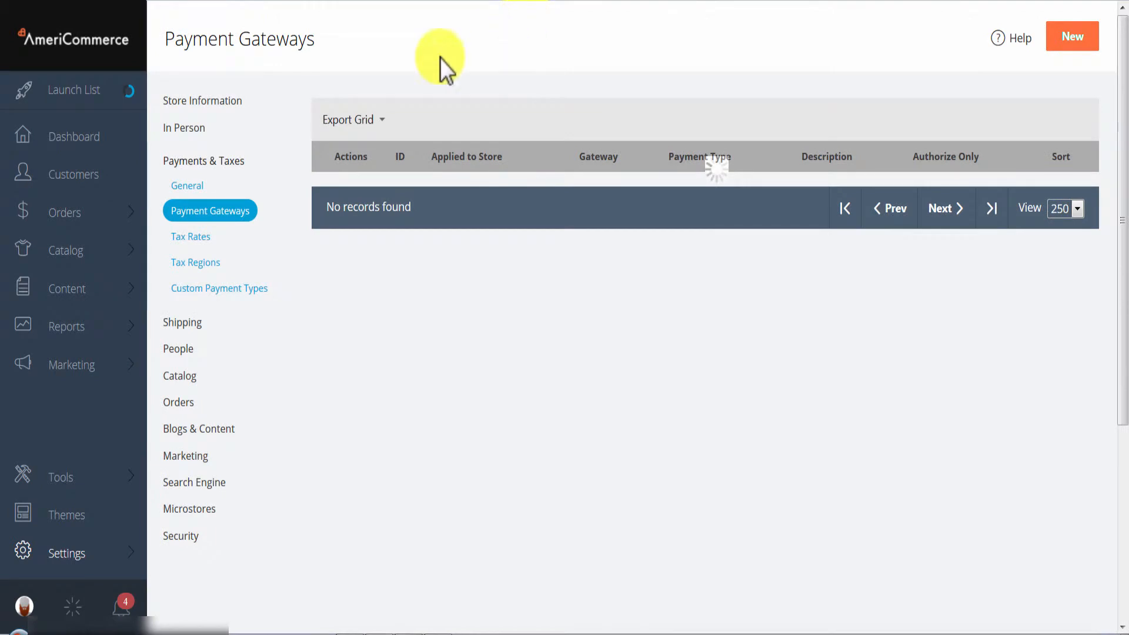
# - Create a new custom payment type named Purchase Order
pyautogui.click(206, 293)
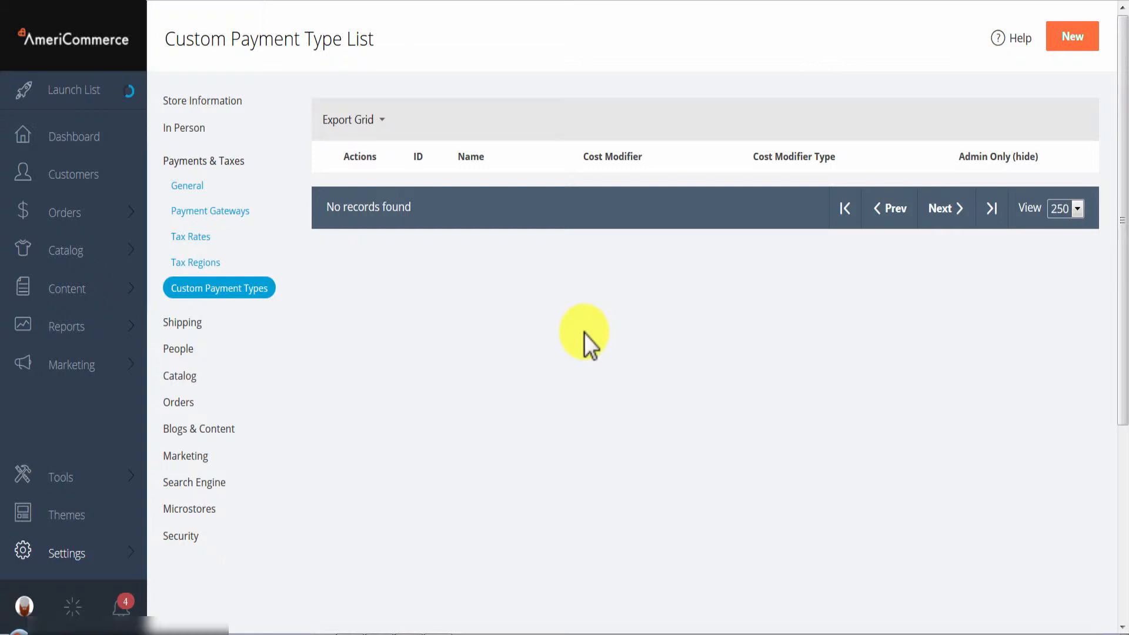
pyautogui.click(1071, 43)
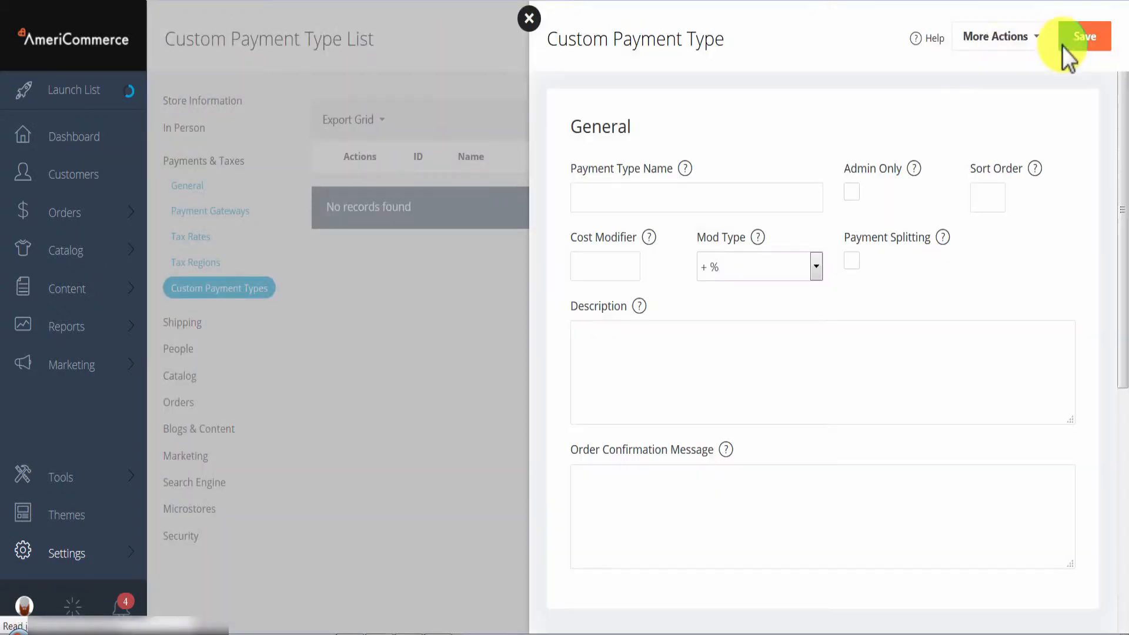
pyautogui.click(643, 181)
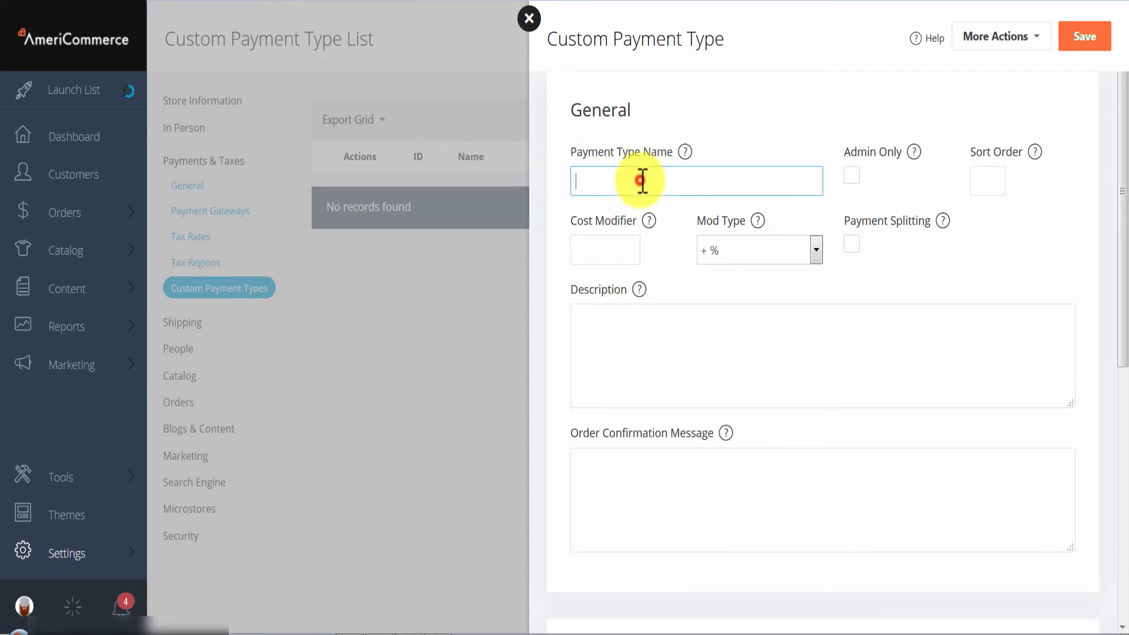
pyautogui.write('p')
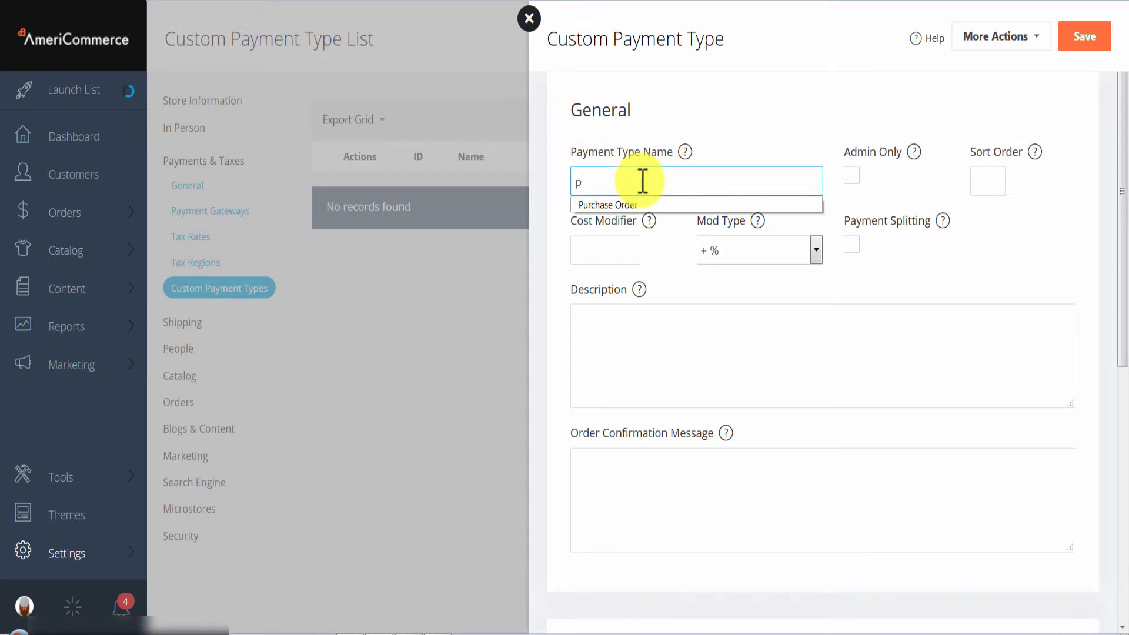
pyautogui.click(633, 204)
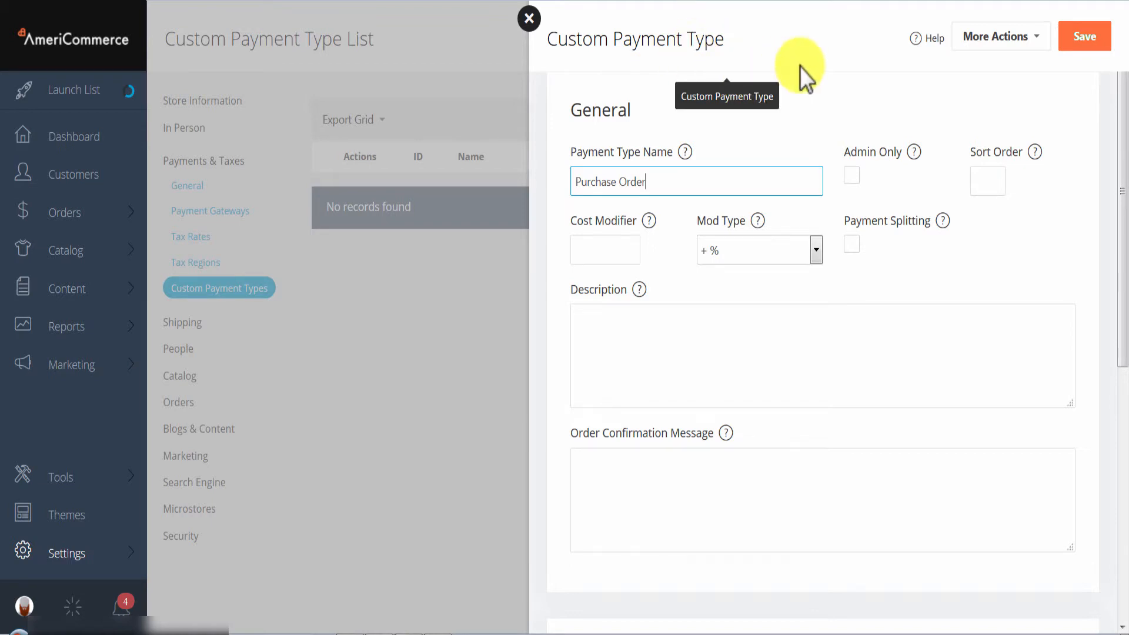
# - Set the payment type's sort order to 0 and its mod type to + $
pyautogui.click(1003, 183)
pyautogui.write('0')
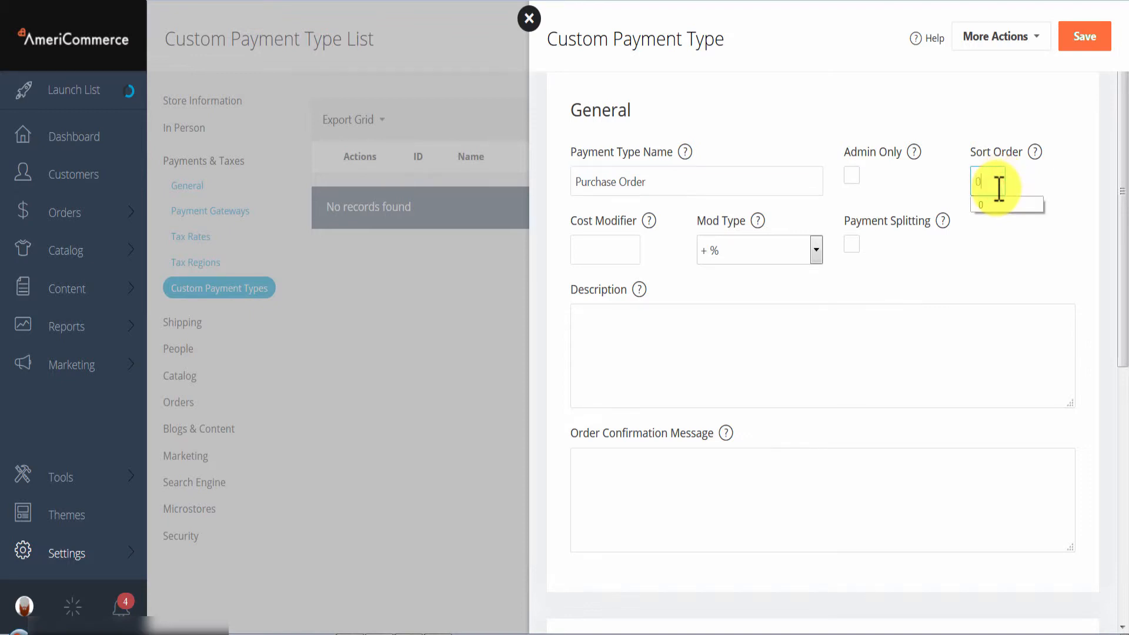
pyautogui.click(1049, 165)
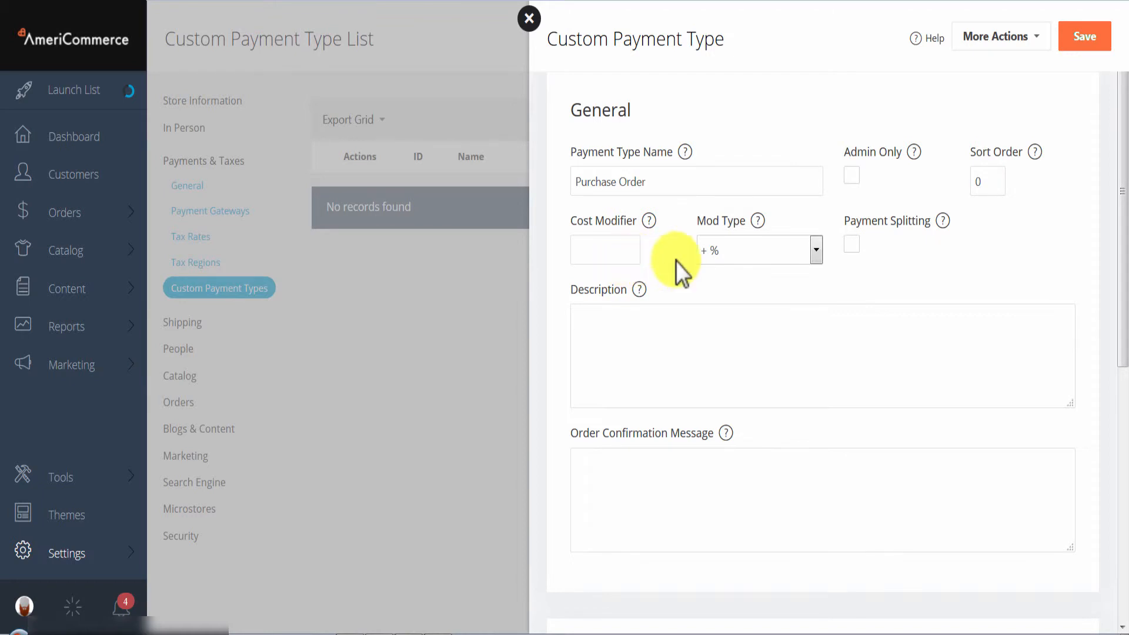
pyautogui.click(723, 254)
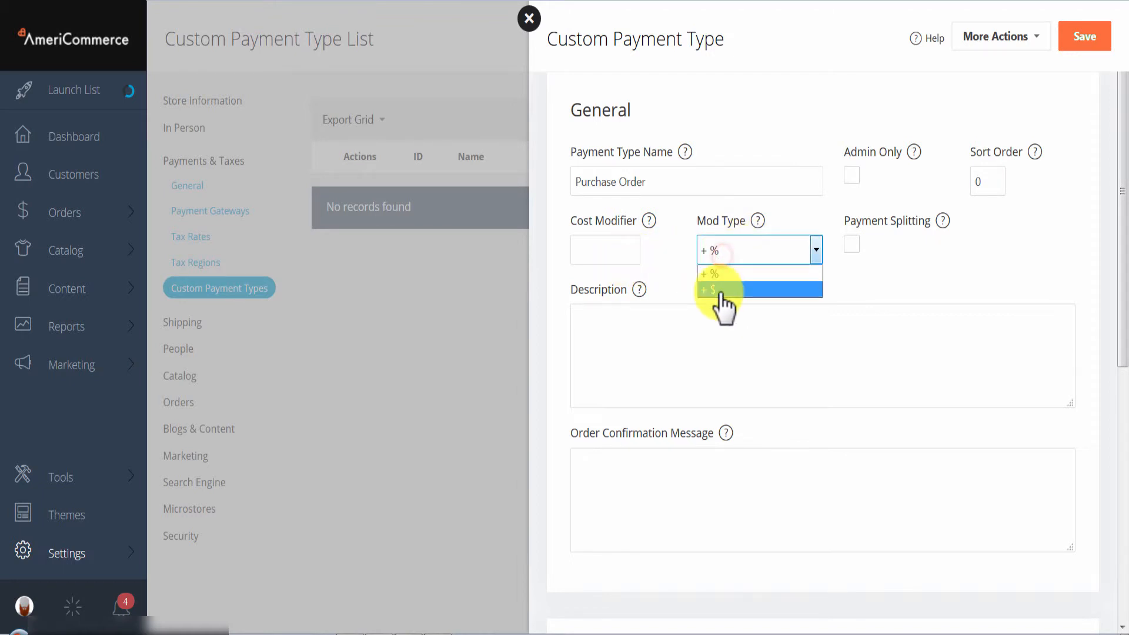
pyautogui.click(716, 291)
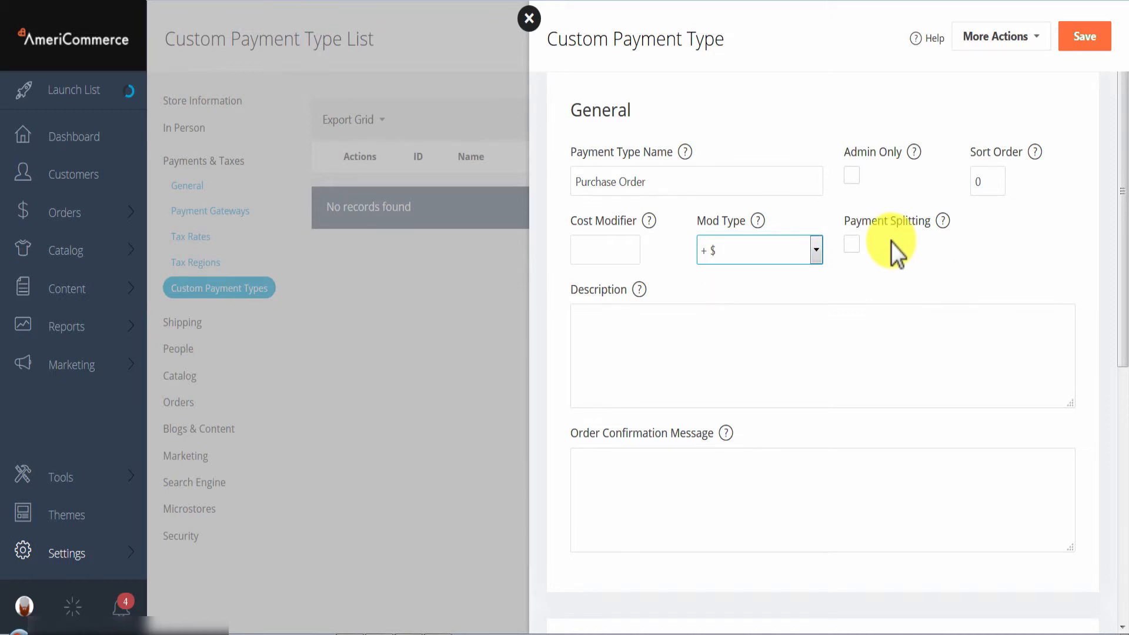
pyautogui.click(891, 242)
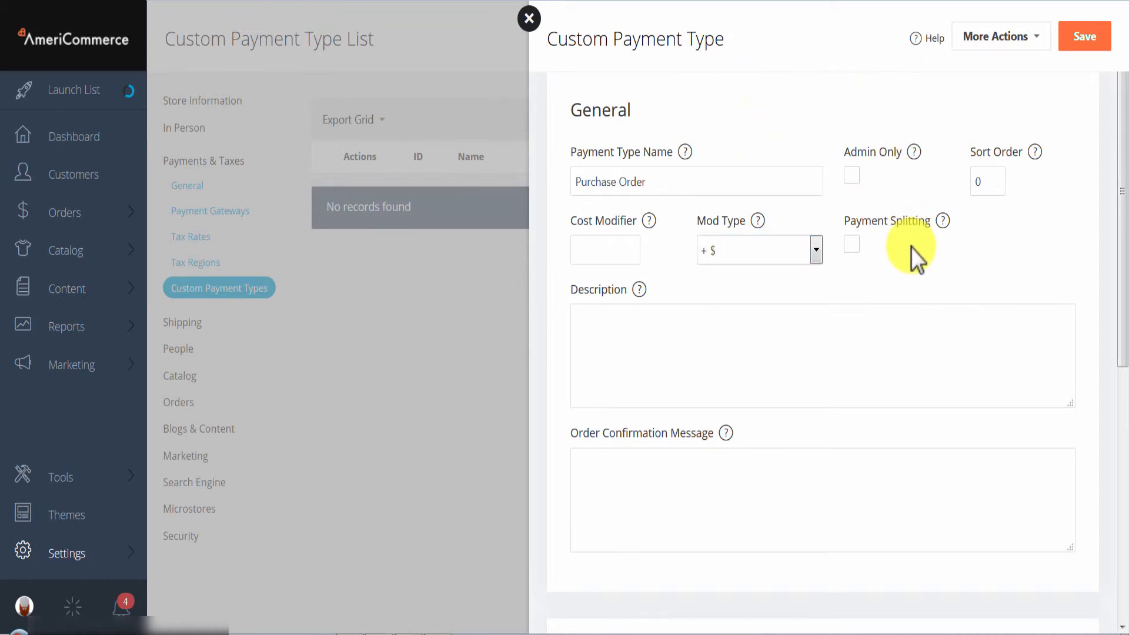
# - Add a new field to the payment type and name it Order #
pyautogui.scroll(-1, 920, 249)
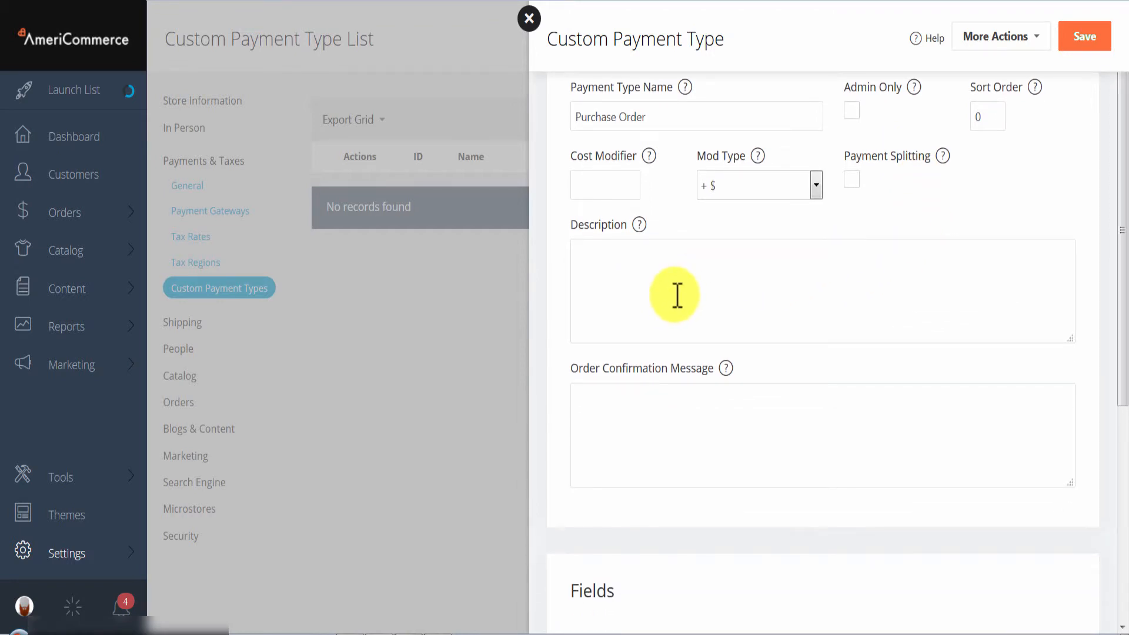
pyautogui.scroll(-3, 677, 294)
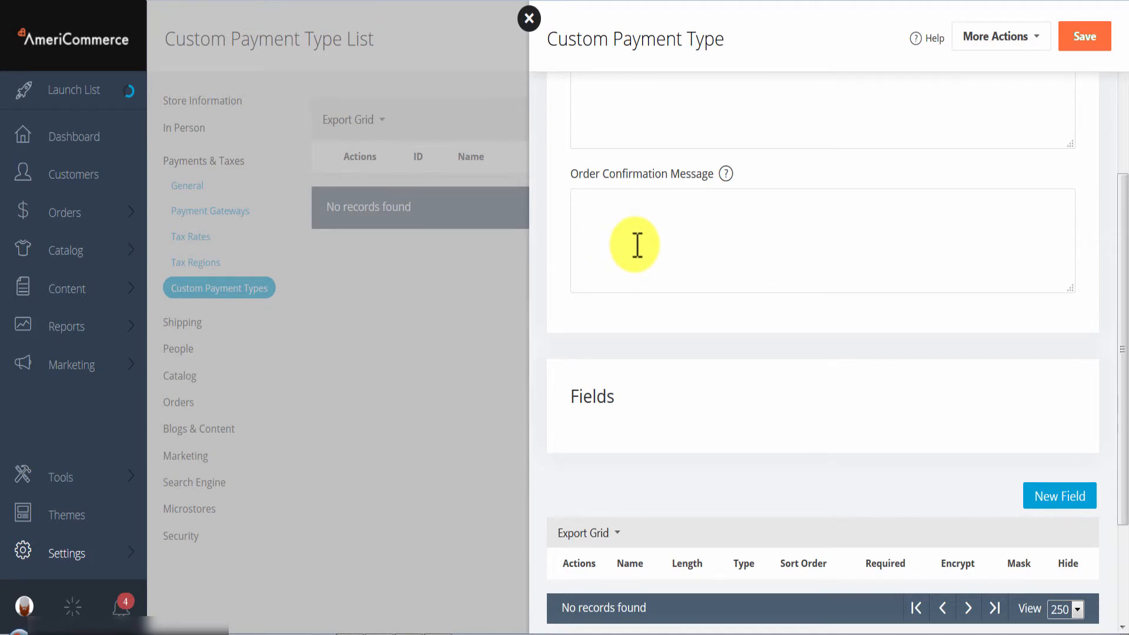
pyautogui.scroll(-1, 638, 245)
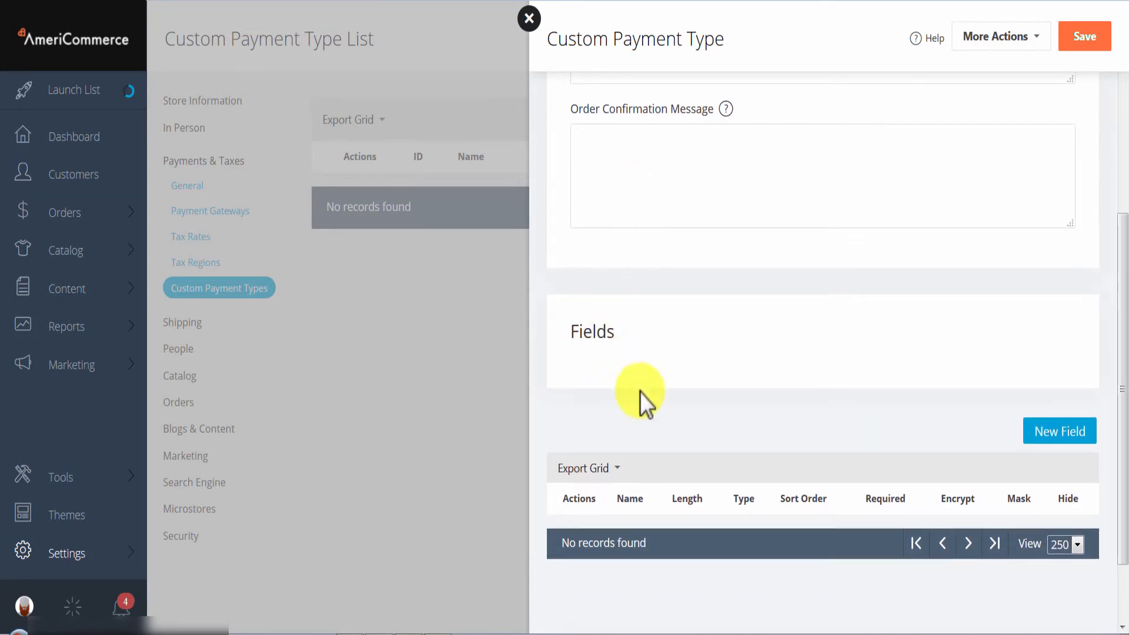
pyautogui.click(1053, 438)
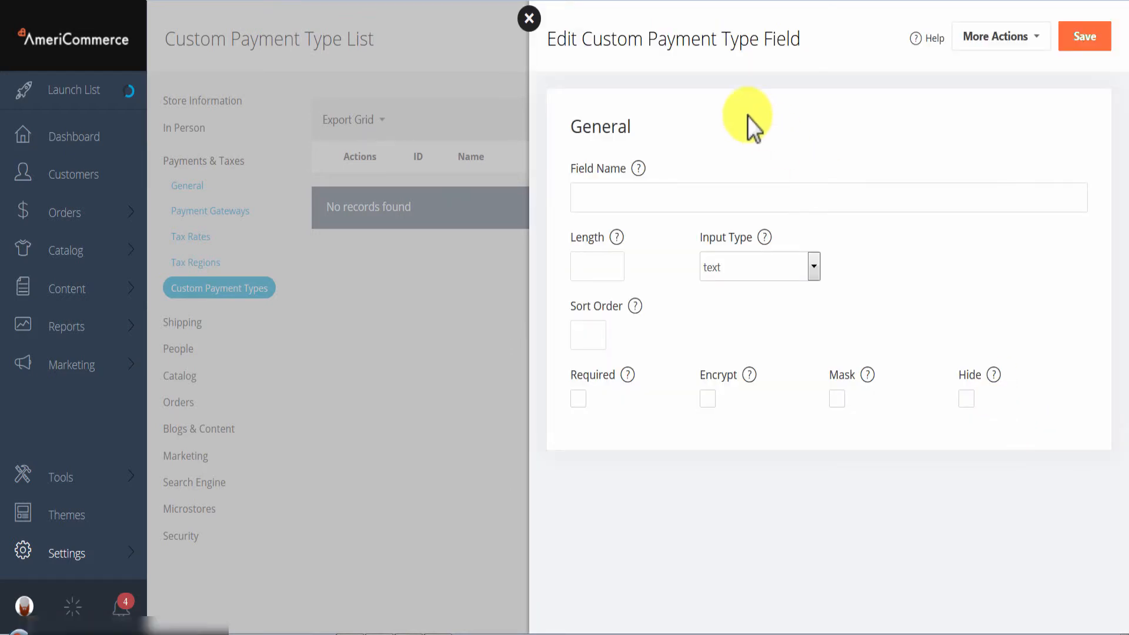
pyautogui.click(627, 194)
pyautogui.write('O')
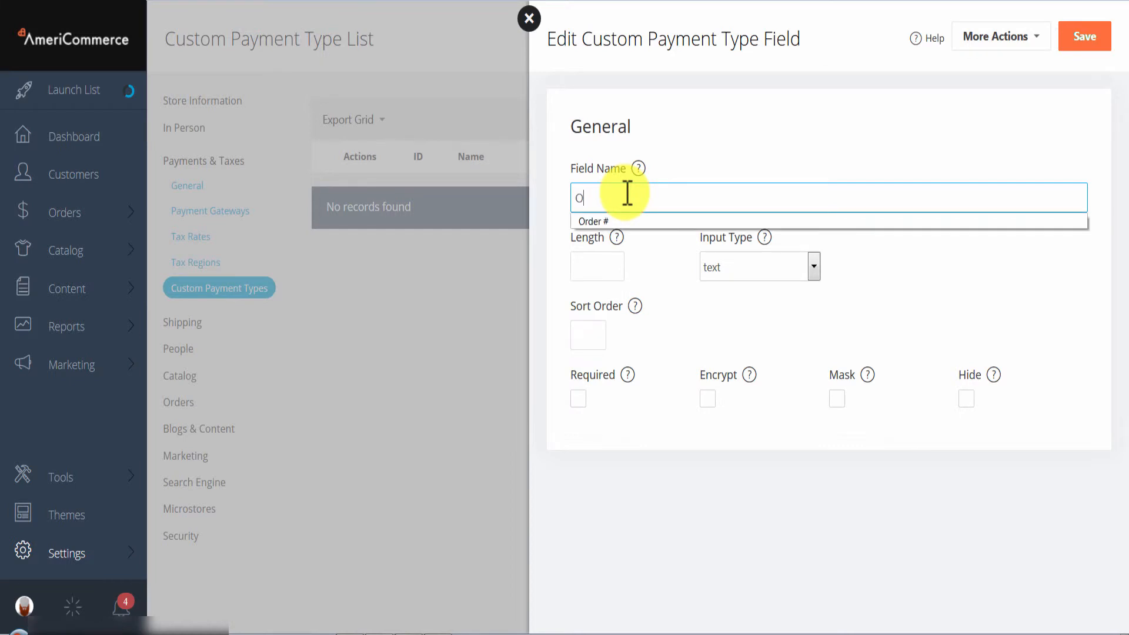
pyautogui.write('rder #')
pyautogui.click(661, 144)
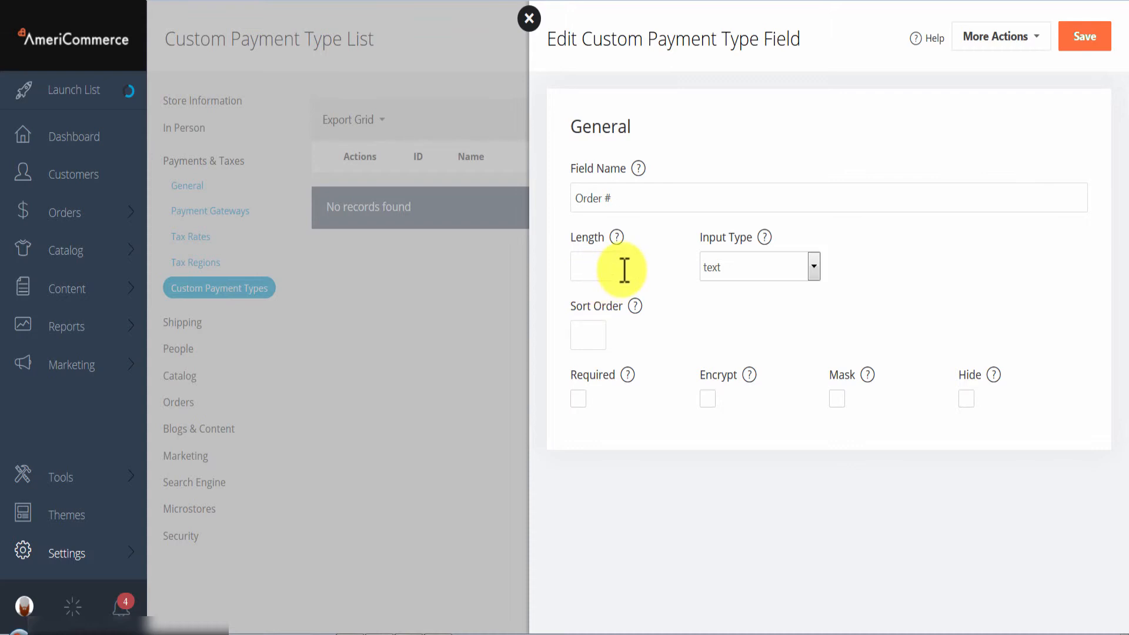
# - Keep the field's input type as text, save the Order # field, then save the Purchase Order payment type
pyautogui.click(771, 269)
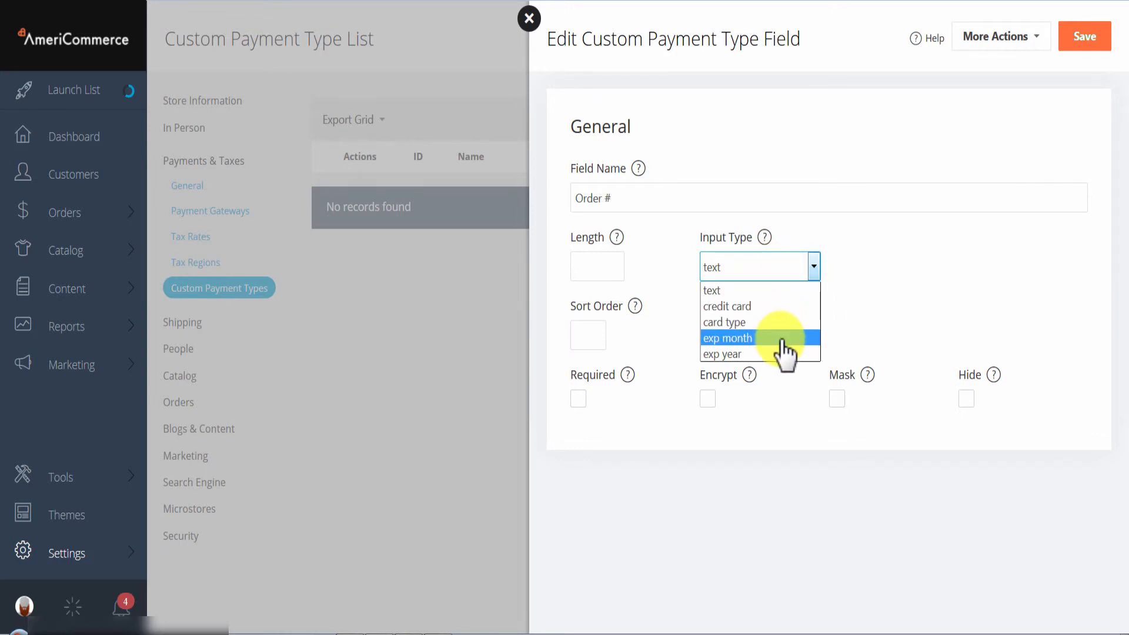
pyautogui.click(901, 295)
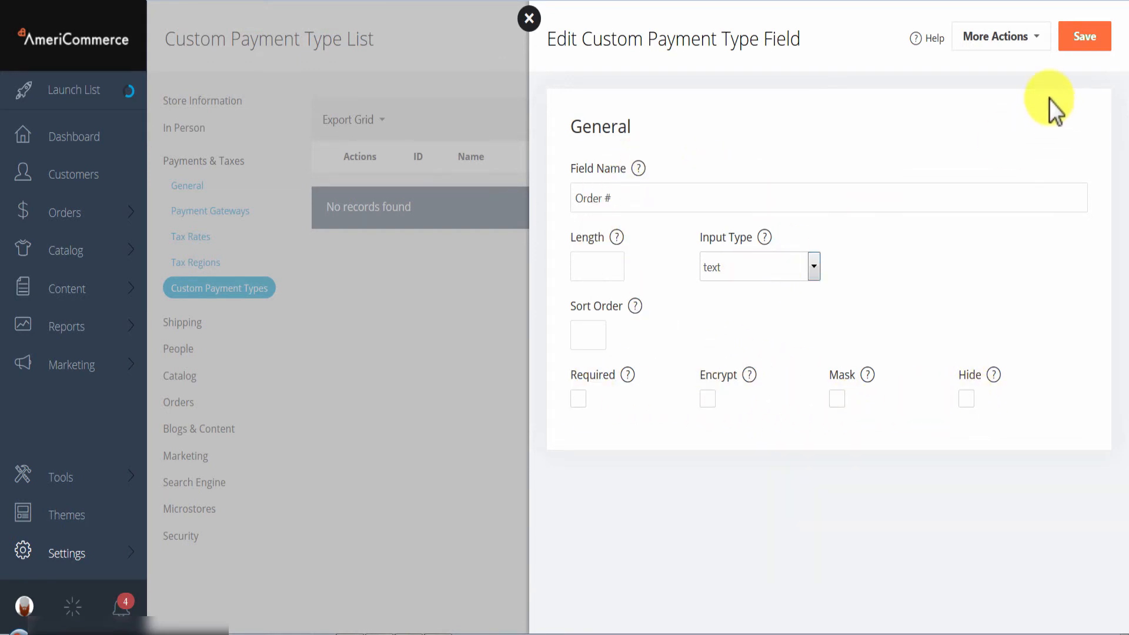
pyautogui.click(1088, 48)
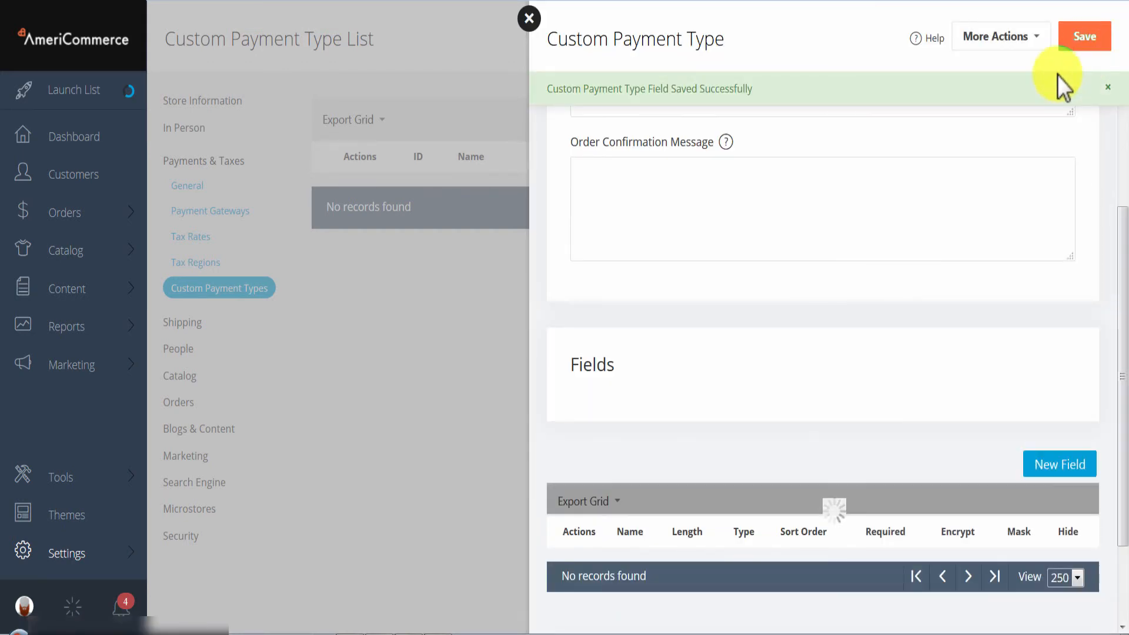
pyautogui.click(1086, 42)
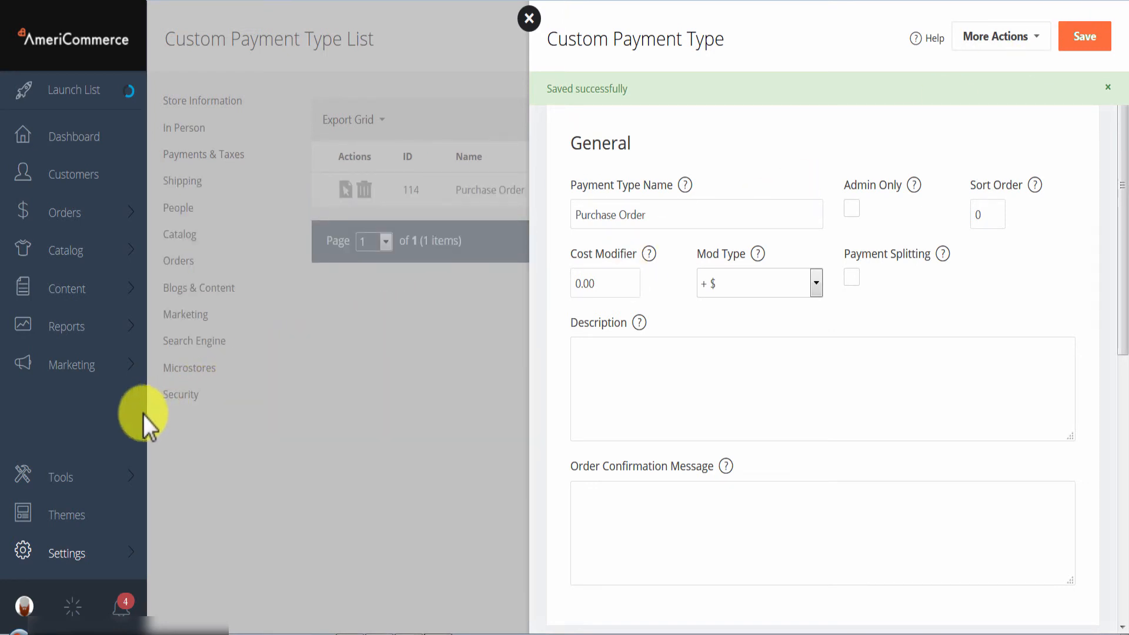
# - Open the PayPal Express Checkout configuration from the Tools add-ons list
pyautogui.click(67, 480)
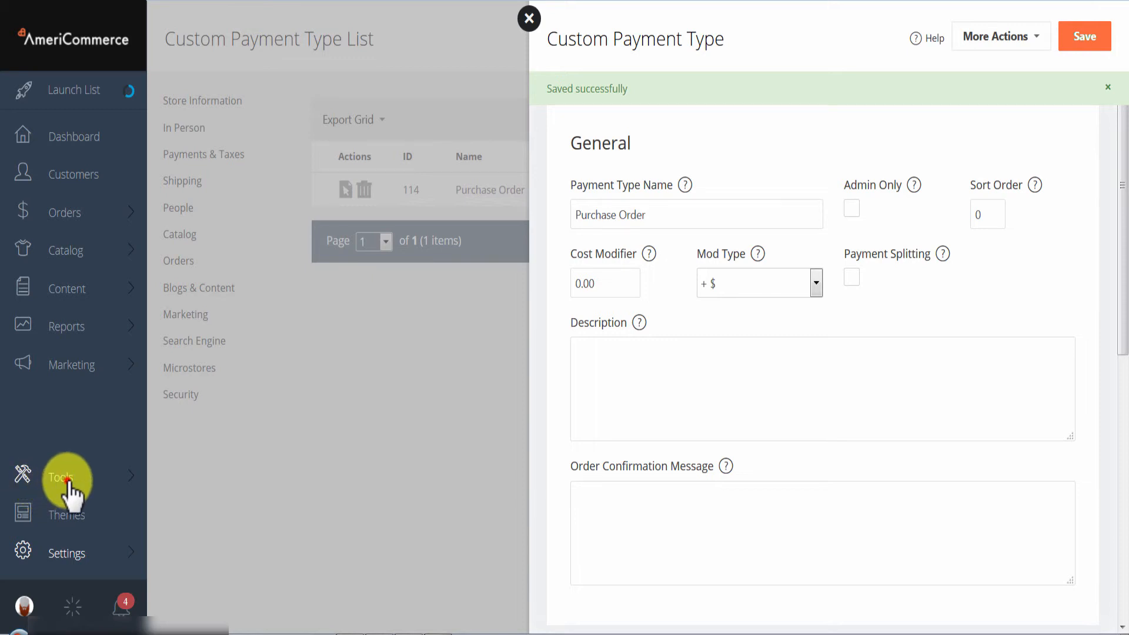
pyautogui.click(202, 37)
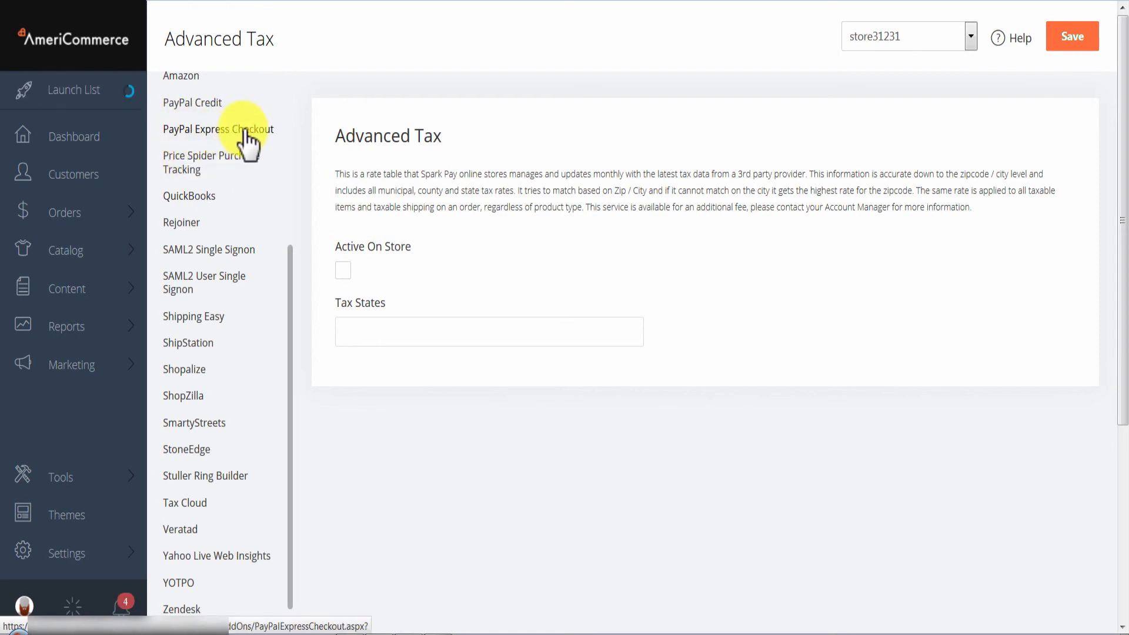
pyautogui.click(218, 129)
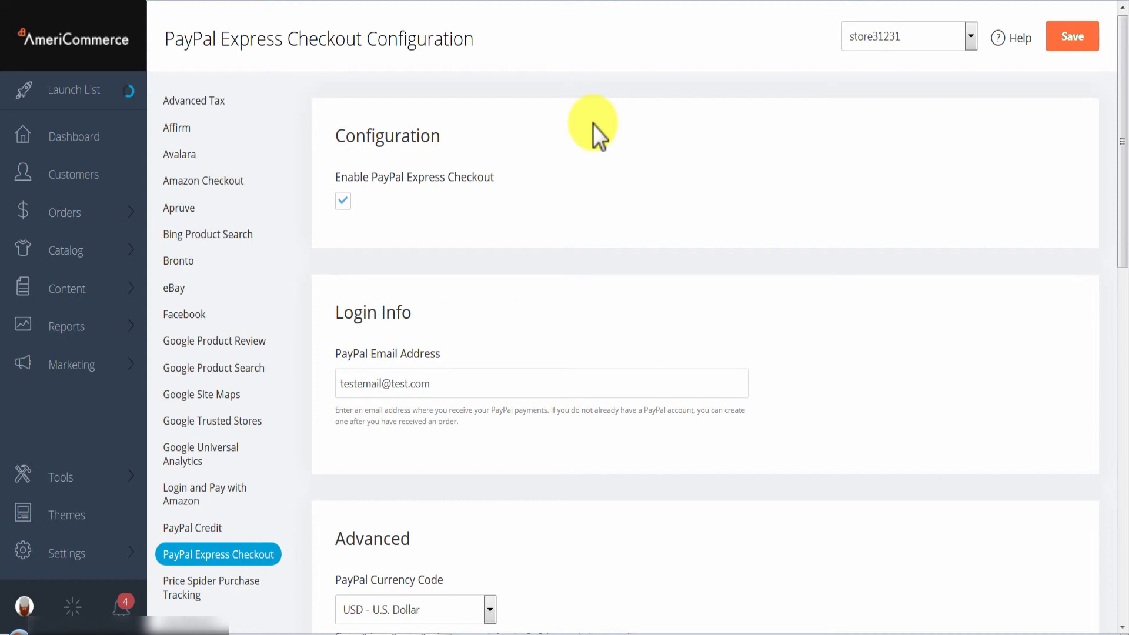
# - Review the PayPal Express Checkout enable option, login email, advanced settings and the store selector
pyautogui.click(343, 201)
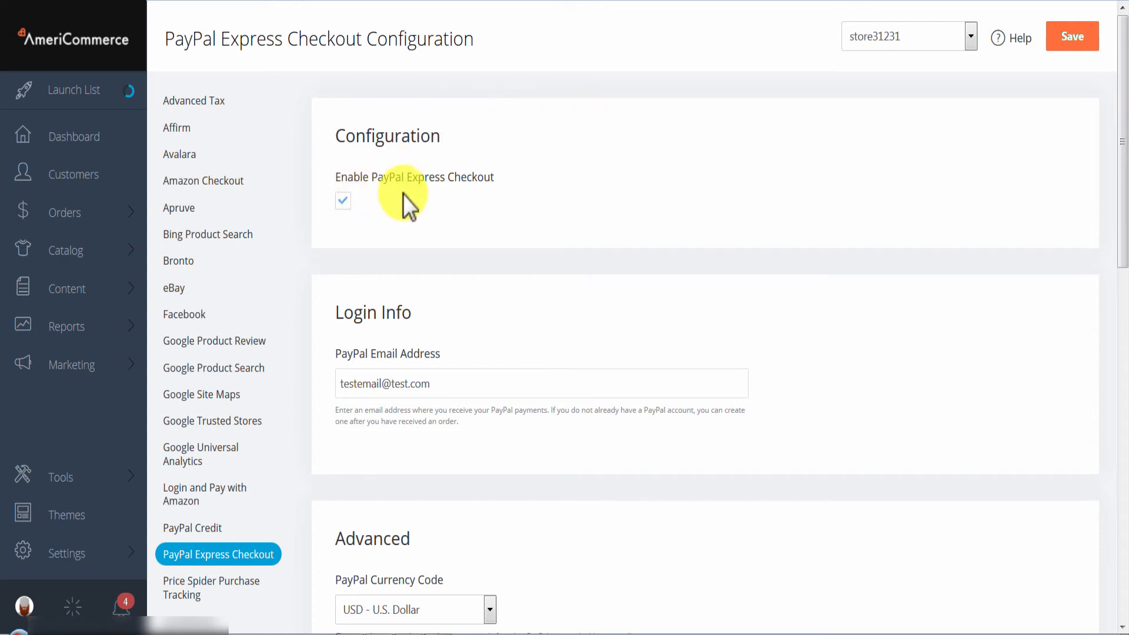
pyautogui.click(346, 201)
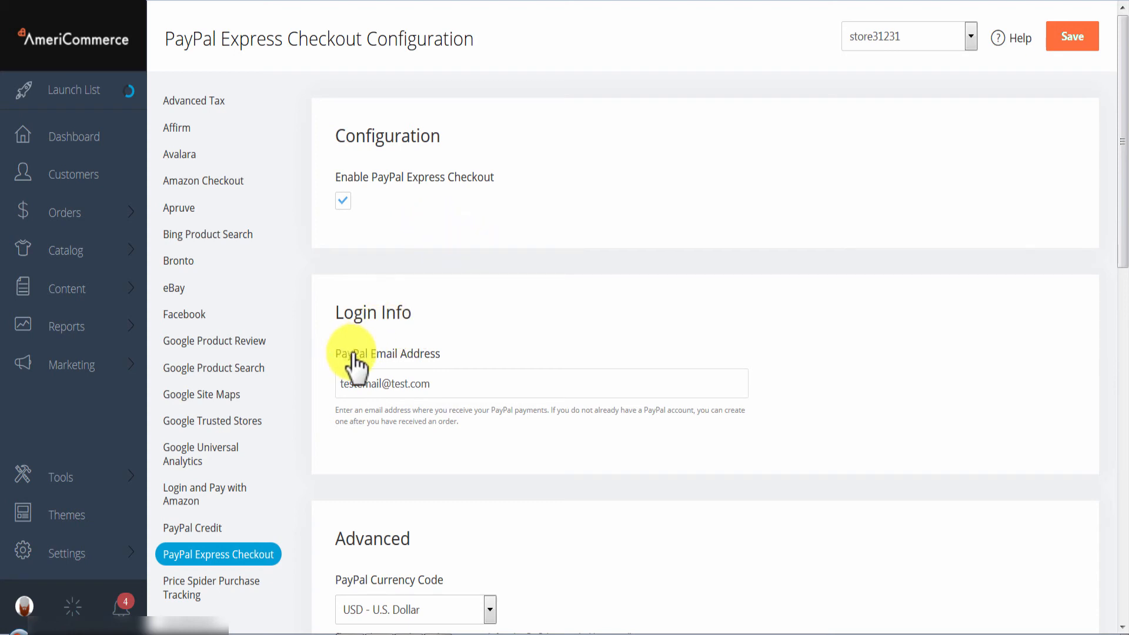
pyautogui.scroll(-10, 553, 266)
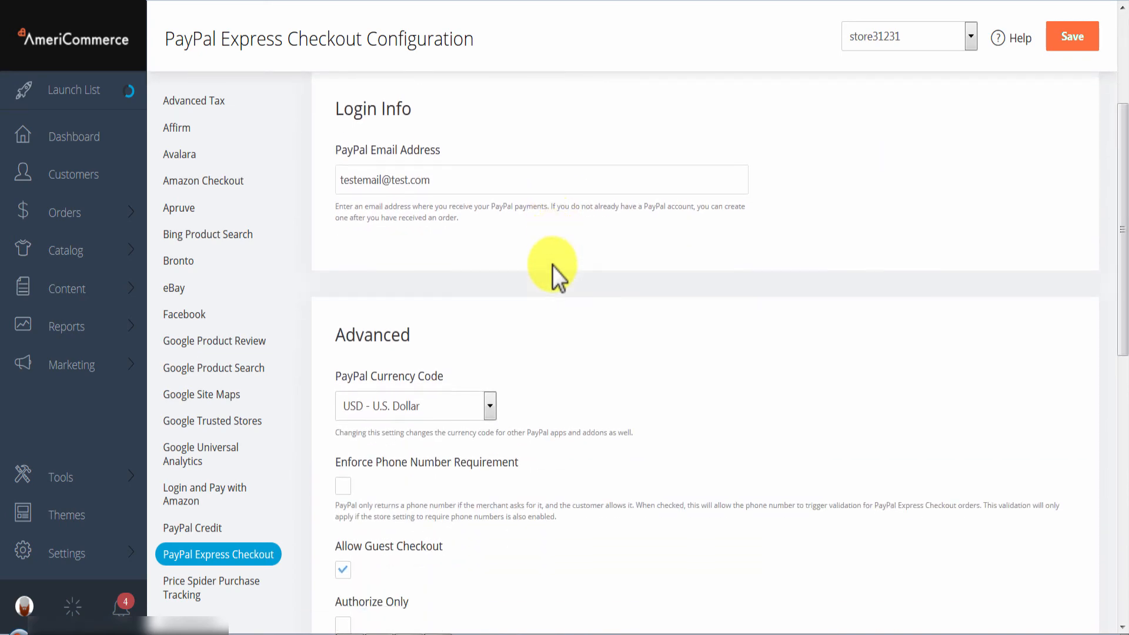
pyautogui.scroll(12, 433, 328)
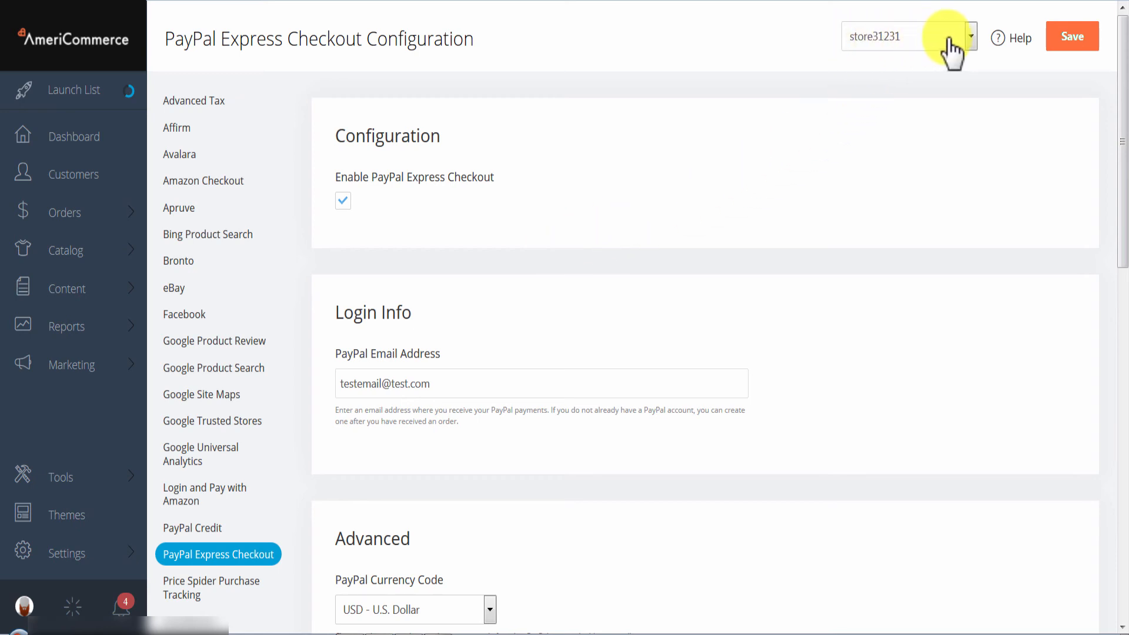
pyautogui.click(971, 37)
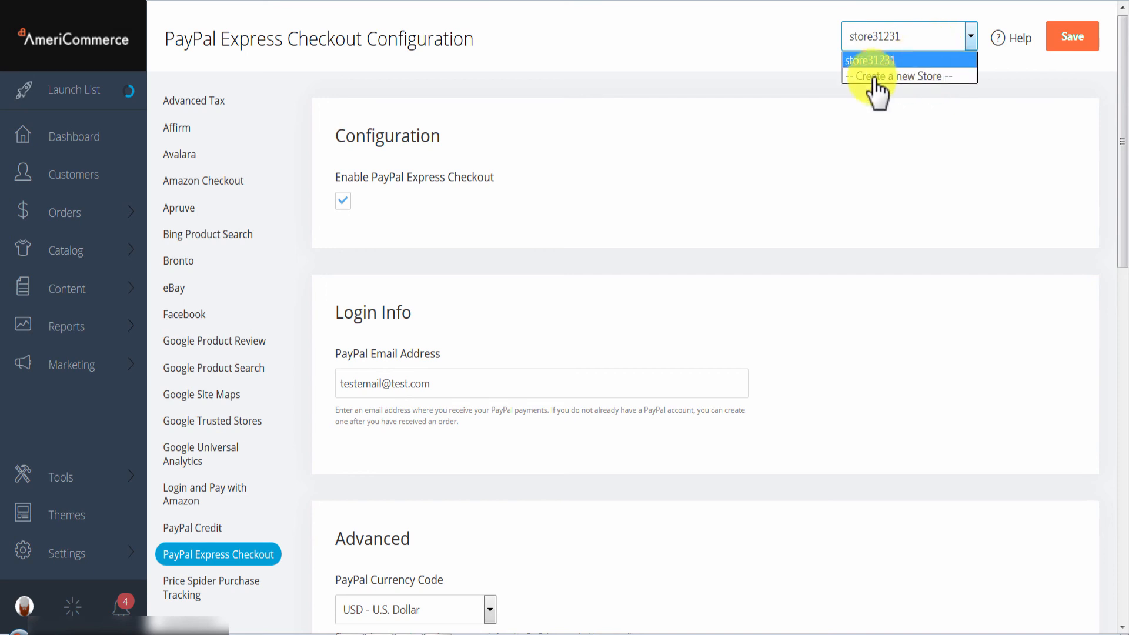
pyautogui.click(798, 120)
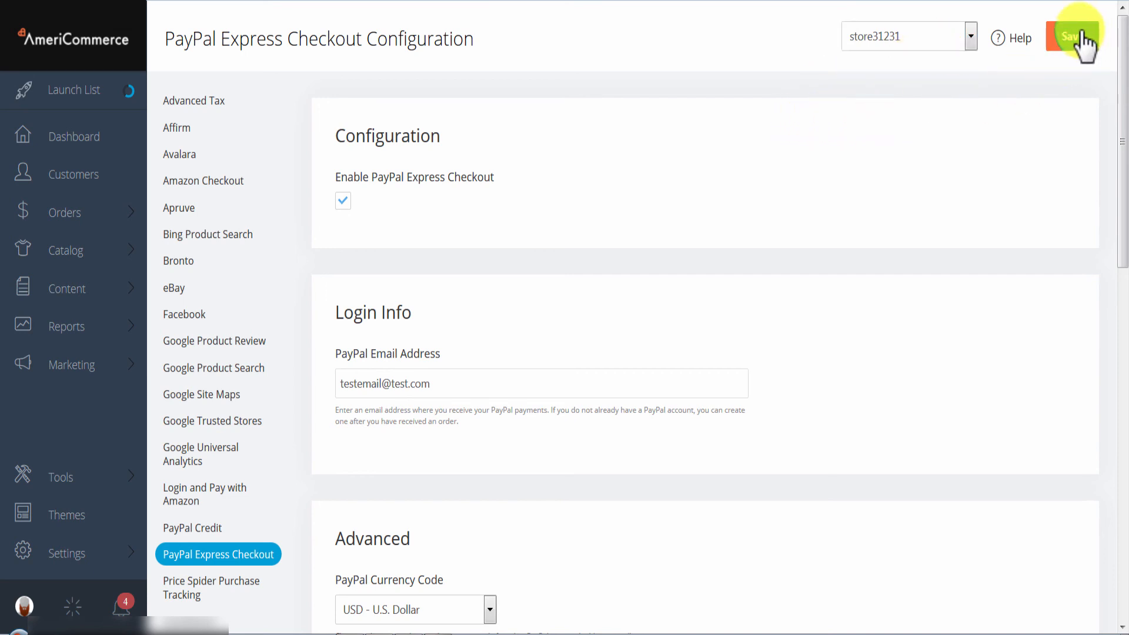